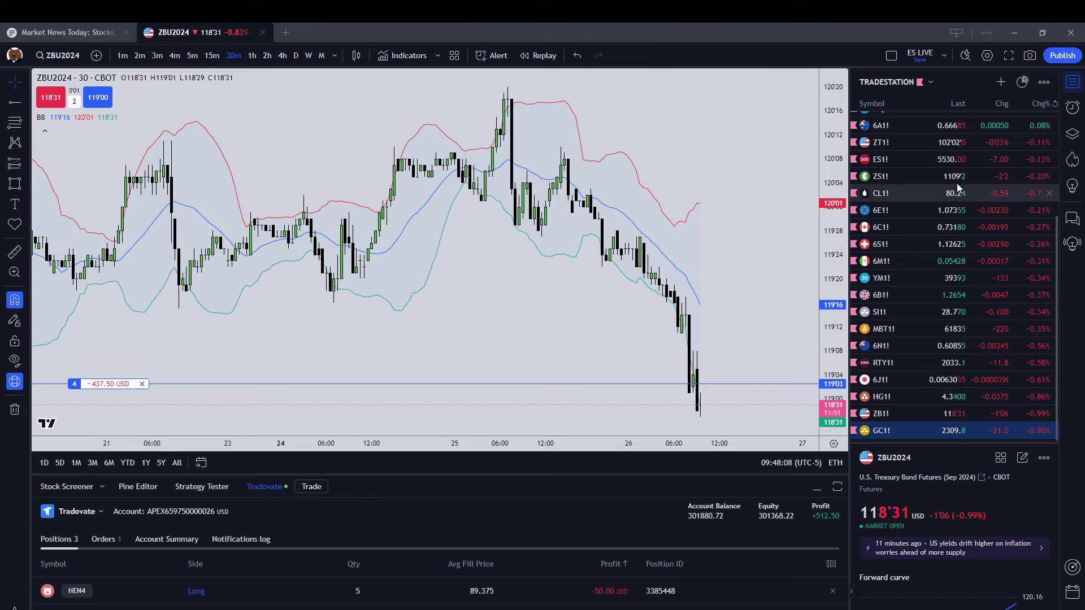
# - Switch the chart to the ES1! contract and shift it left to leave room on the right
pyautogui.scroll(3, 957, 183)
pyautogui.click(928, 310)
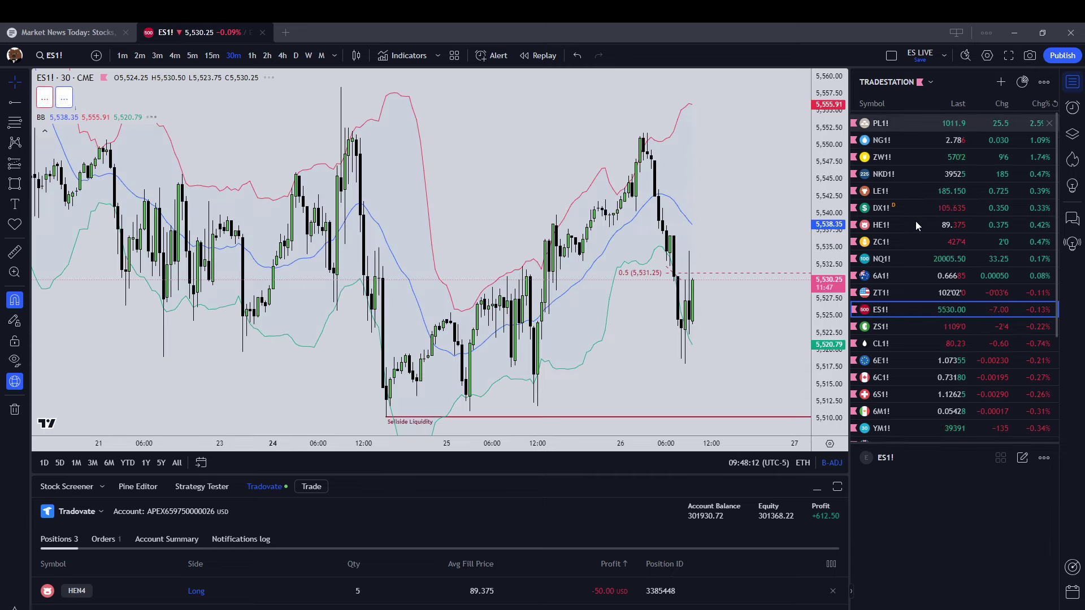
pyautogui.scroll(-2, 958, 252)
pyautogui.moveTo(706, 300); pyautogui.dragTo(581, 302)
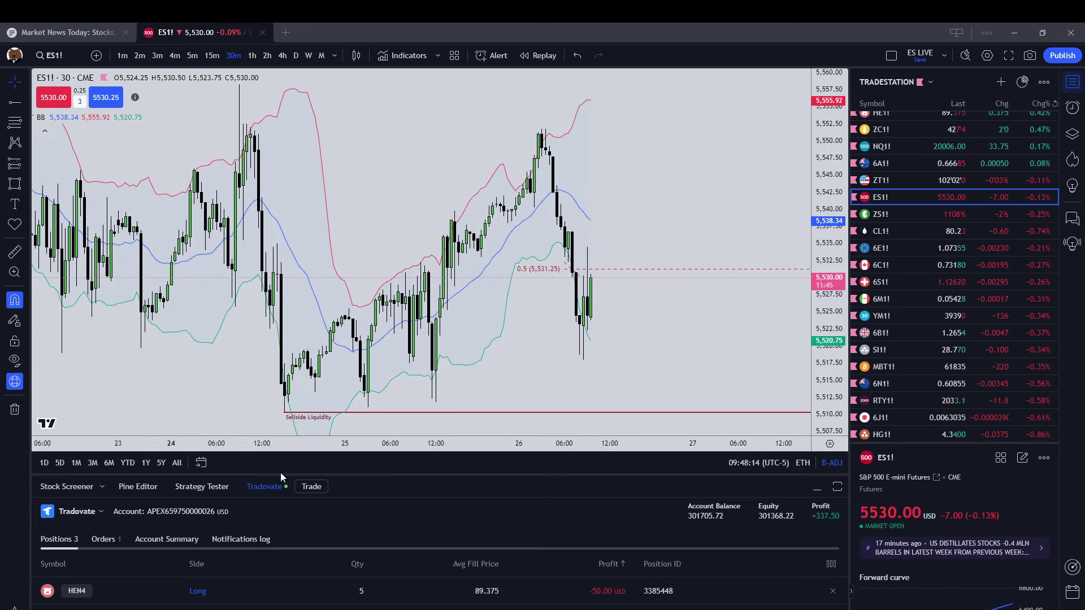
# - Open and close the ES order book, and collapse the Tradovate panel under the chart
pyautogui.click(311, 487)
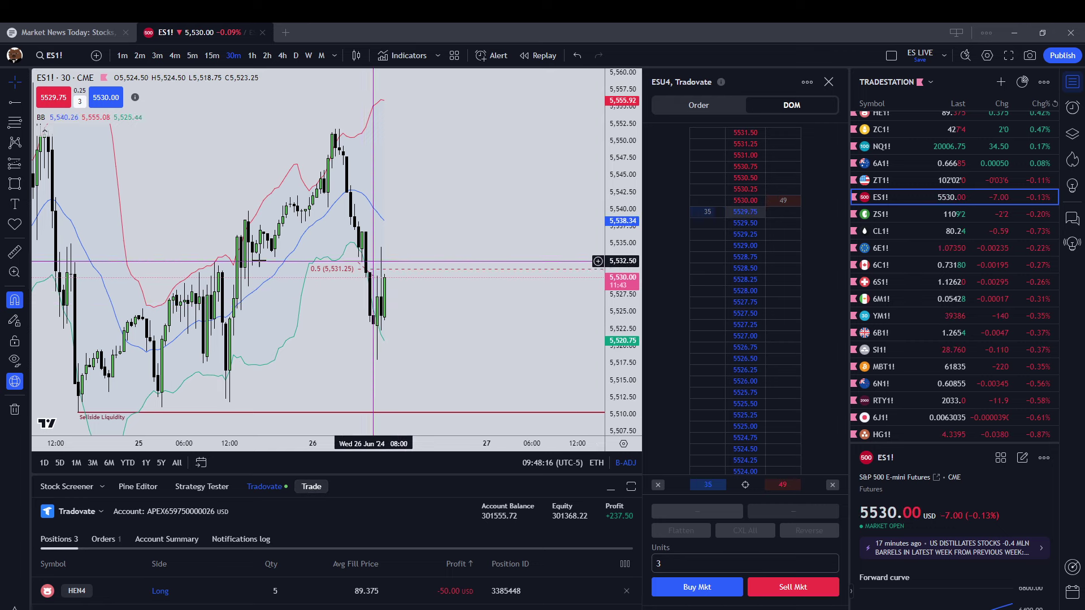
pyautogui.click(610, 487)
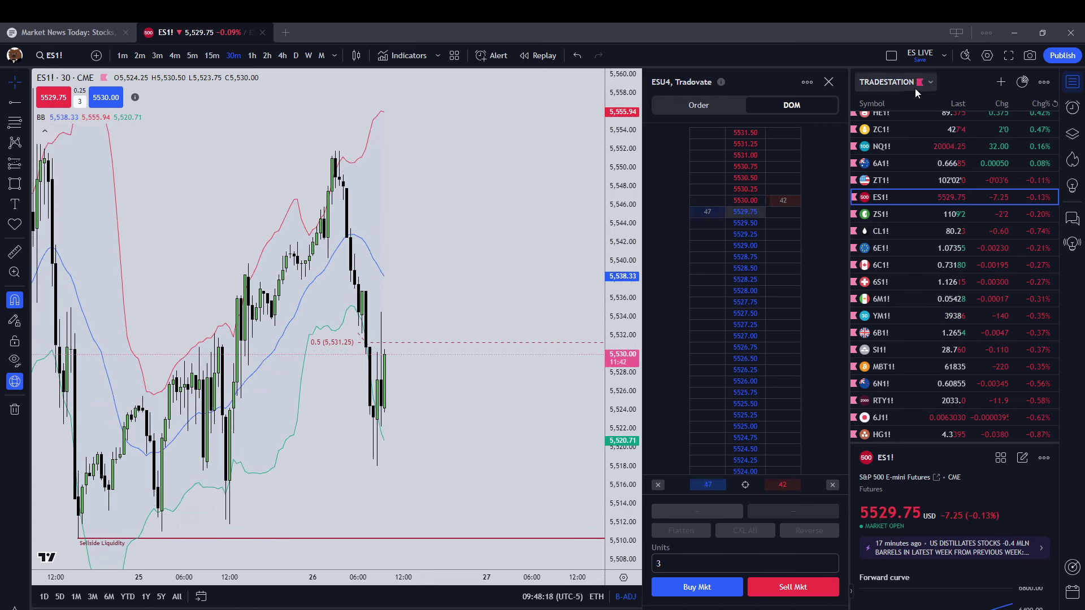
pyautogui.click(828, 82)
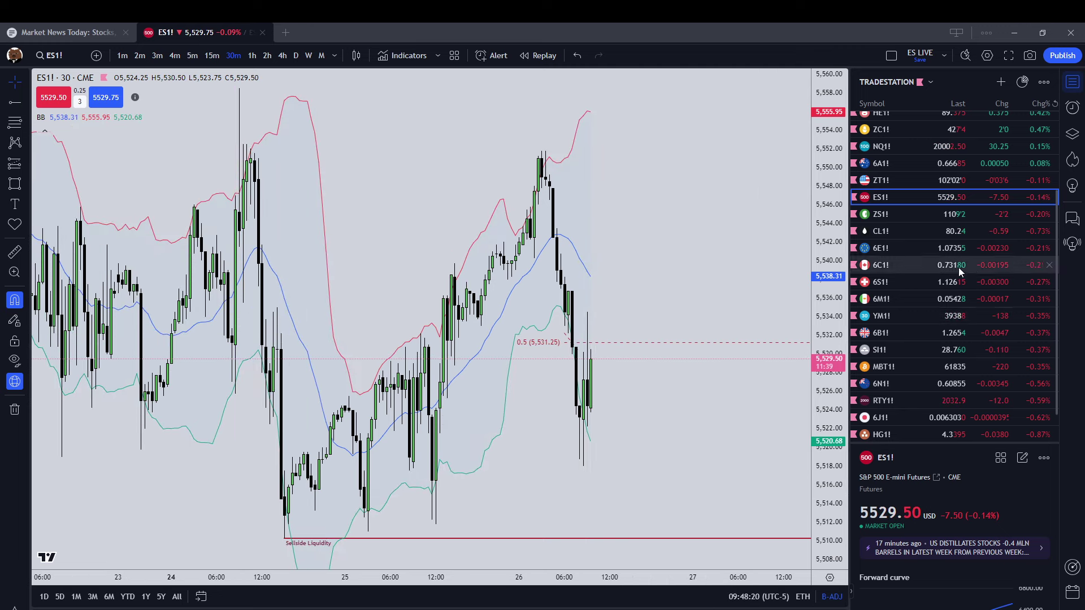
pyautogui.scroll(-1, 968, 248)
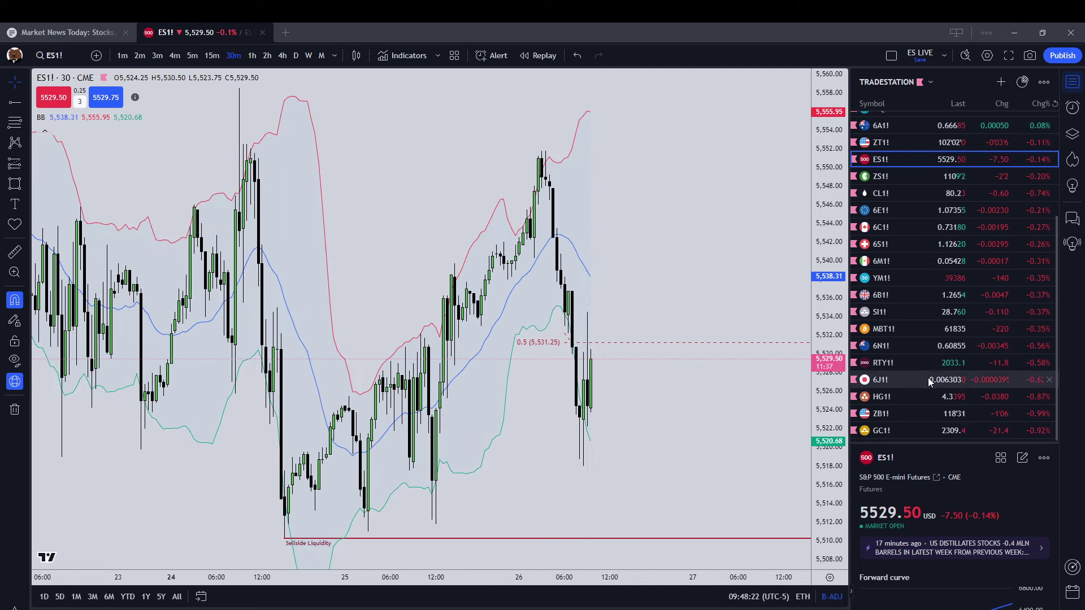
# - Switch the chart to Japanese Yen futures 6J1! from the watchlist
pyautogui.click(941, 383)
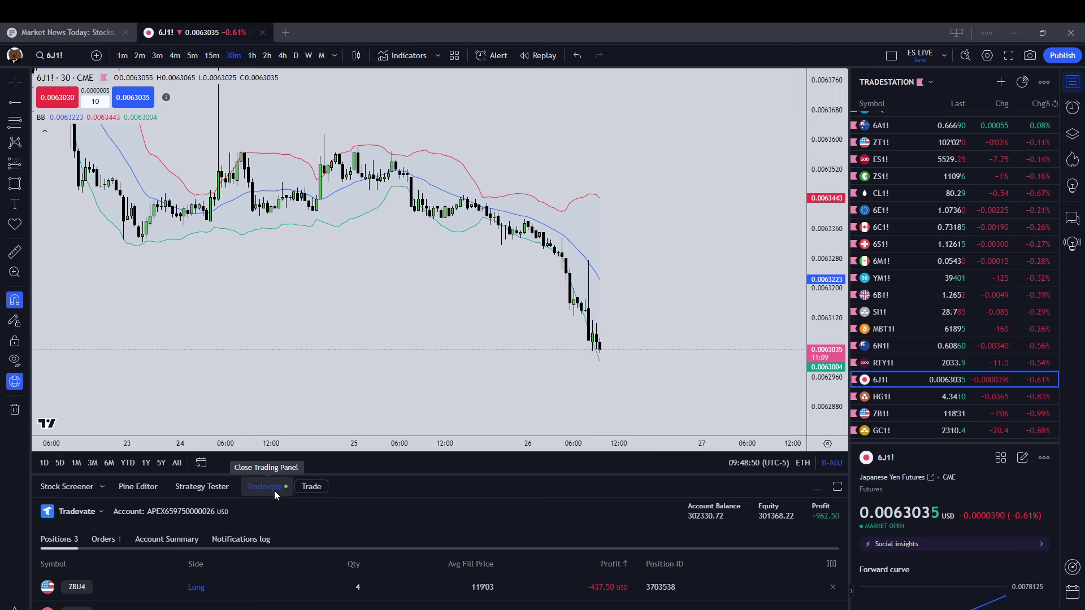
# - Open the 6JU4 order book ladder and lower the order size from 10 to 1 unit
pyautogui.click(311, 489)
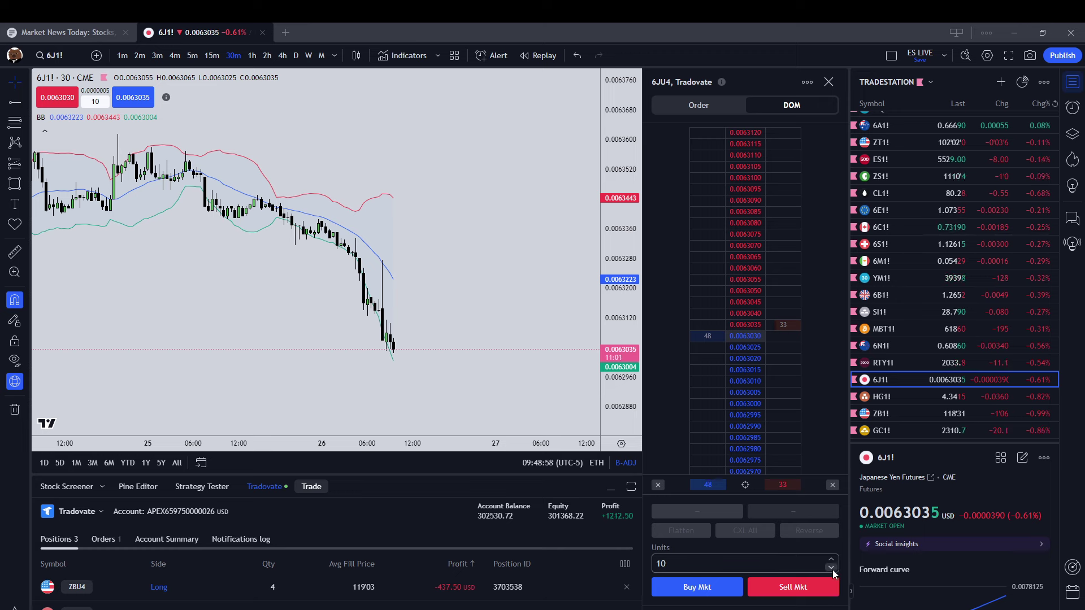
pyautogui.click(831, 569)
pyautogui.click(832, 569)
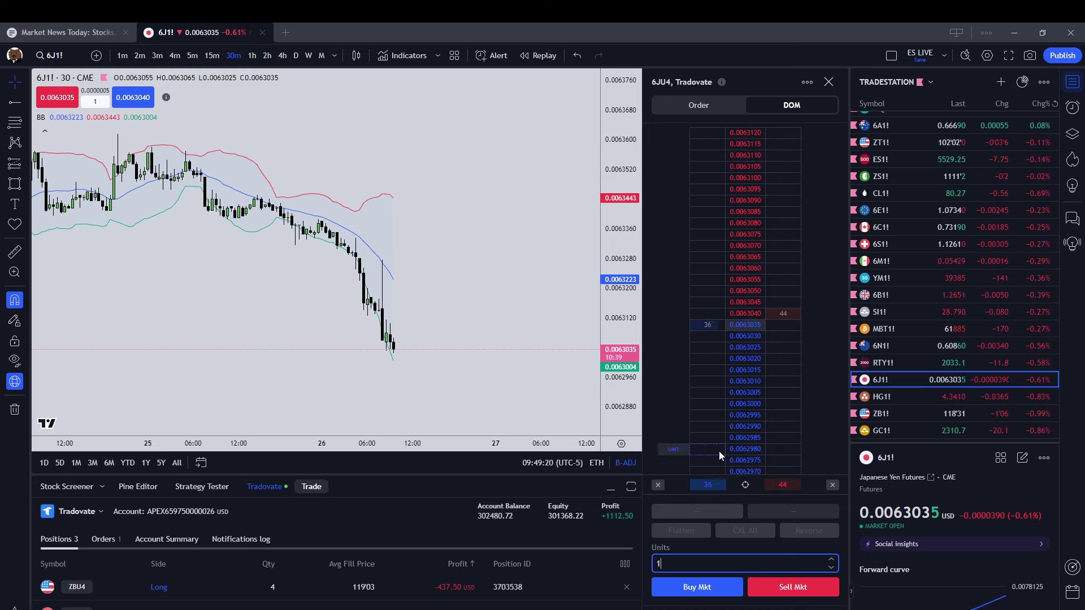
# - Place a 1-lot buy limit at 0.0062990, move it to 0.0063015, then 0.0063000, and cancel it
pyautogui.click(719, 425)
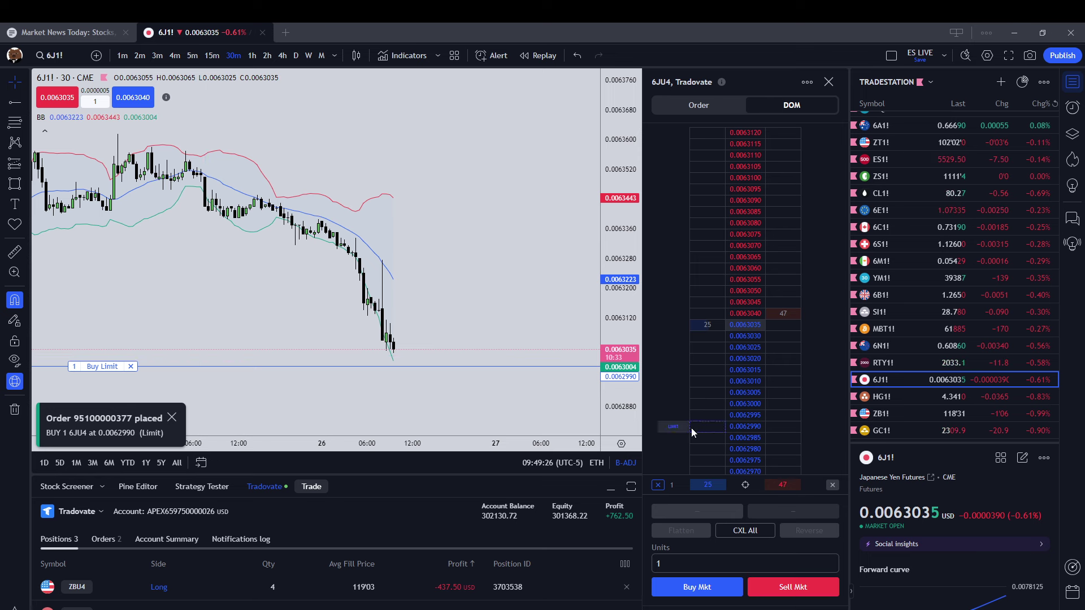
pyautogui.moveTo(674, 394); pyautogui.dragTo(682, 369)
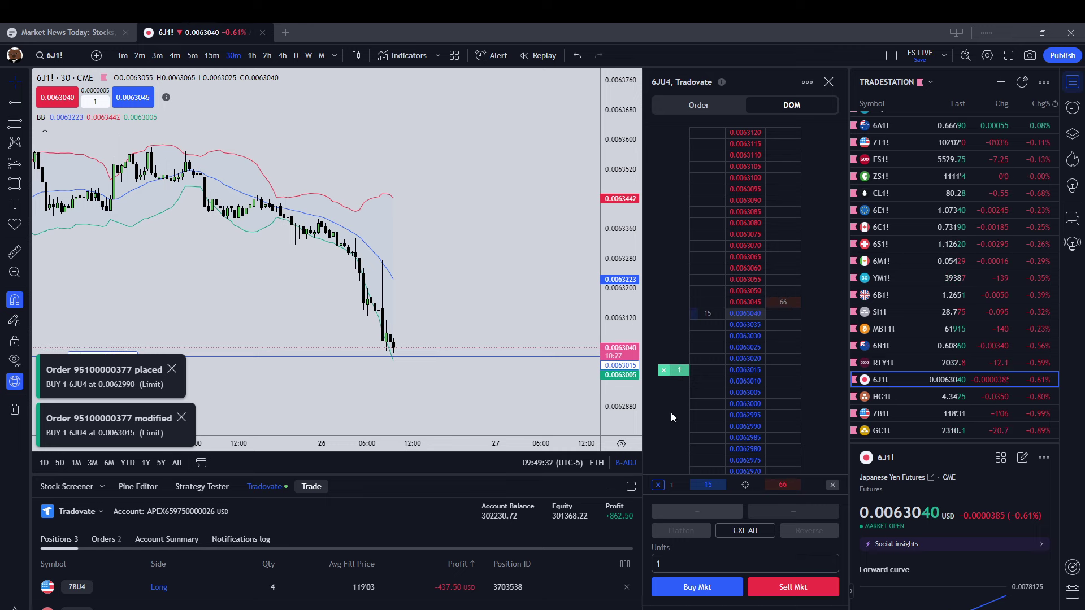
pyautogui.moveTo(678, 370); pyautogui.dragTo(674, 403)
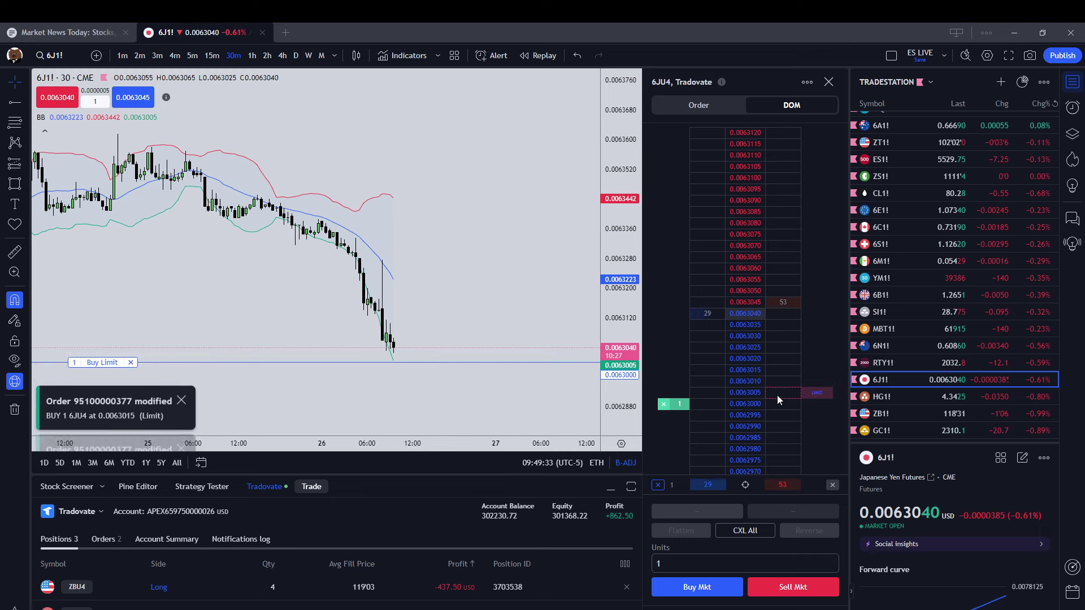
pyautogui.click(663, 405)
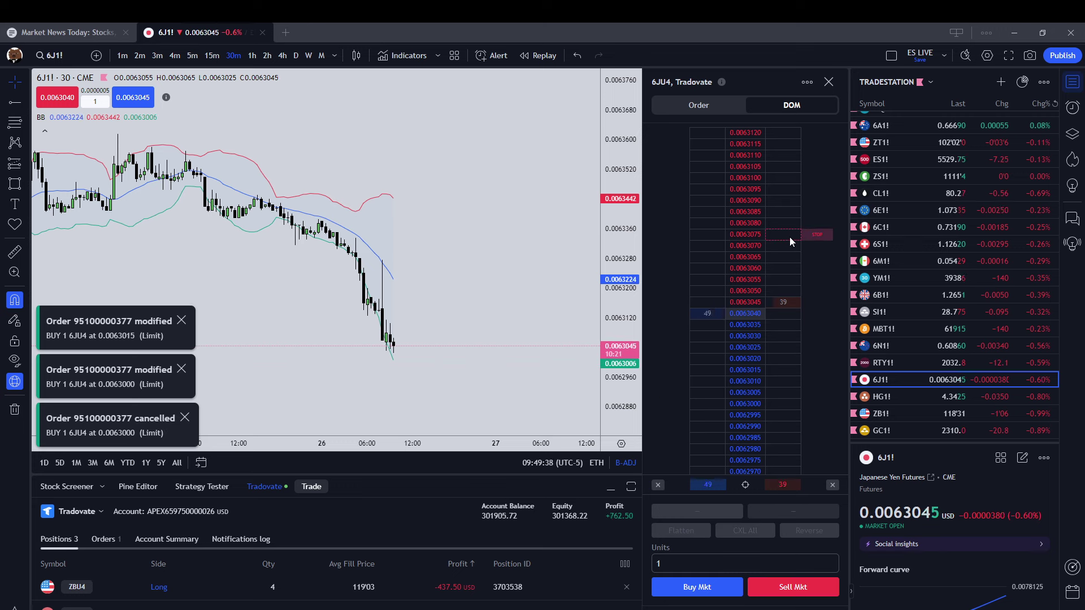
# - Place a 1-lot buy stop at 0.0063100, dismiss the rejection notice, then cancel the stop
pyautogui.click(782, 199)
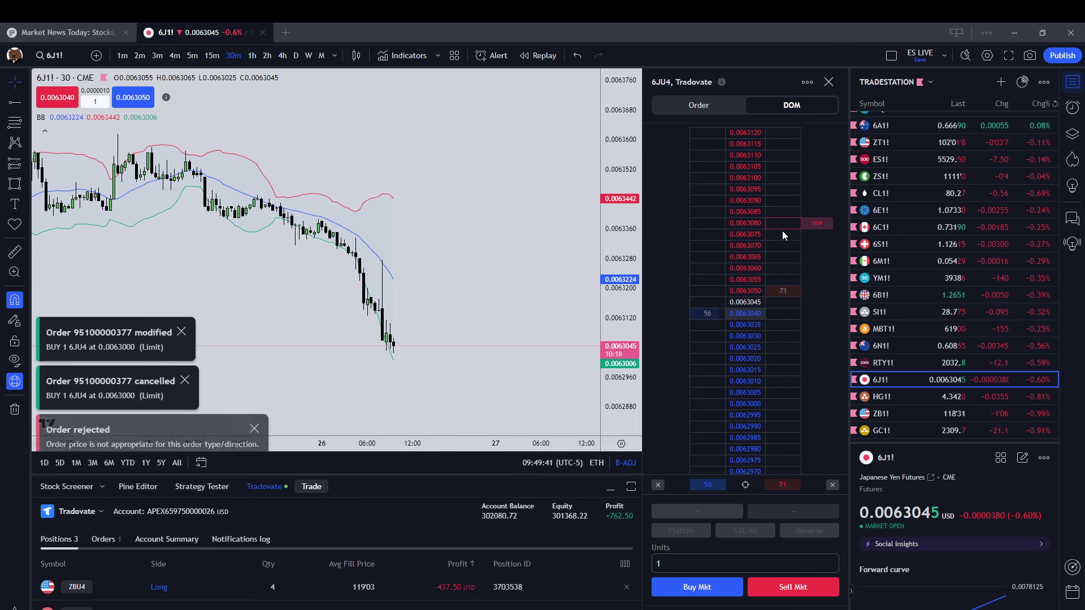
pyautogui.click(697, 177)
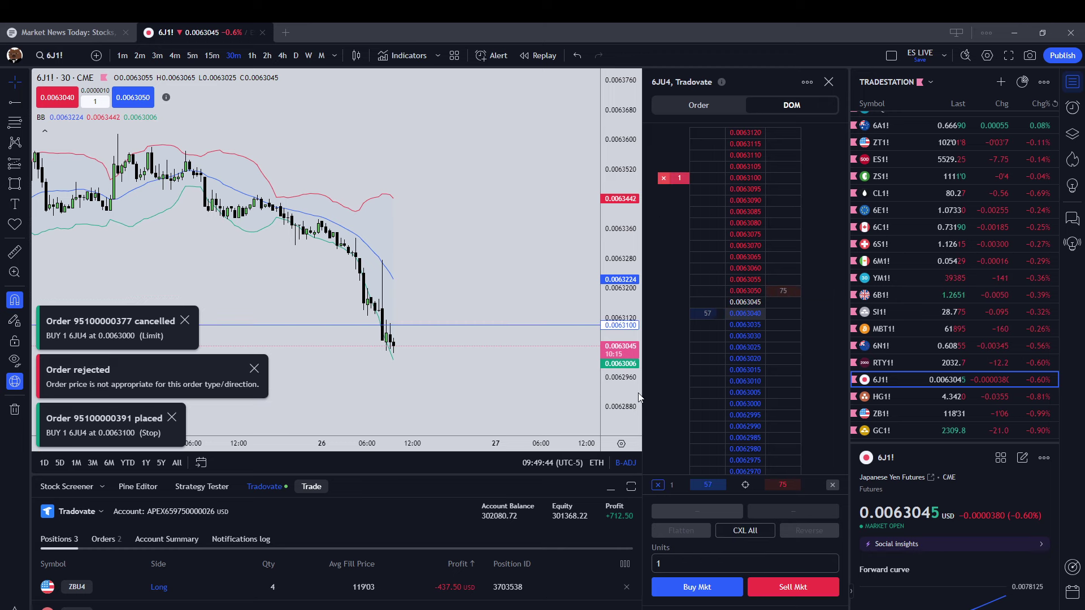
pyautogui.click(260, 368)
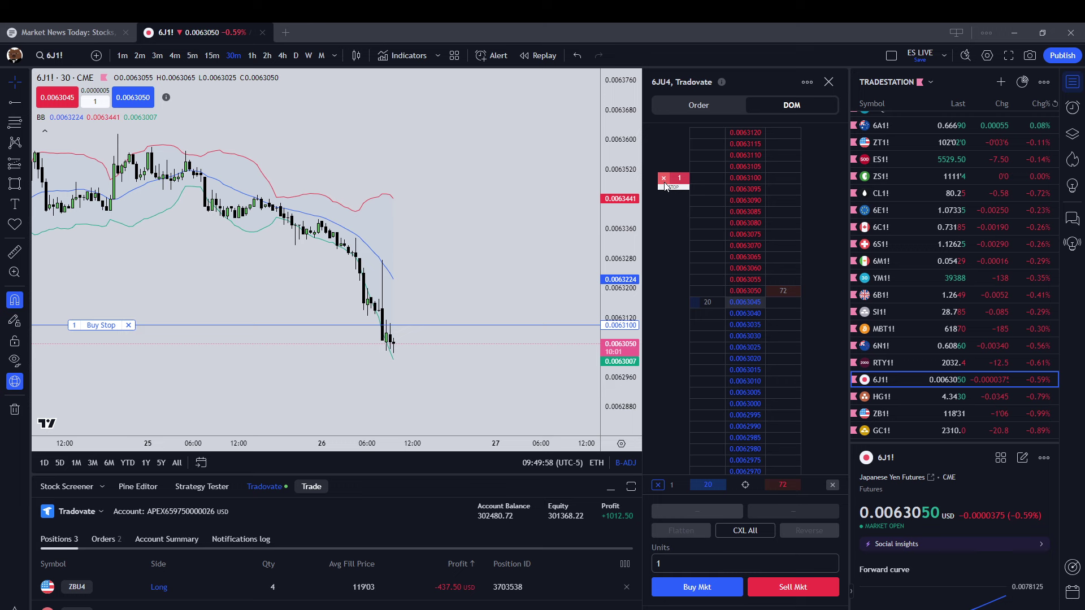
pyautogui.click(663, 178)
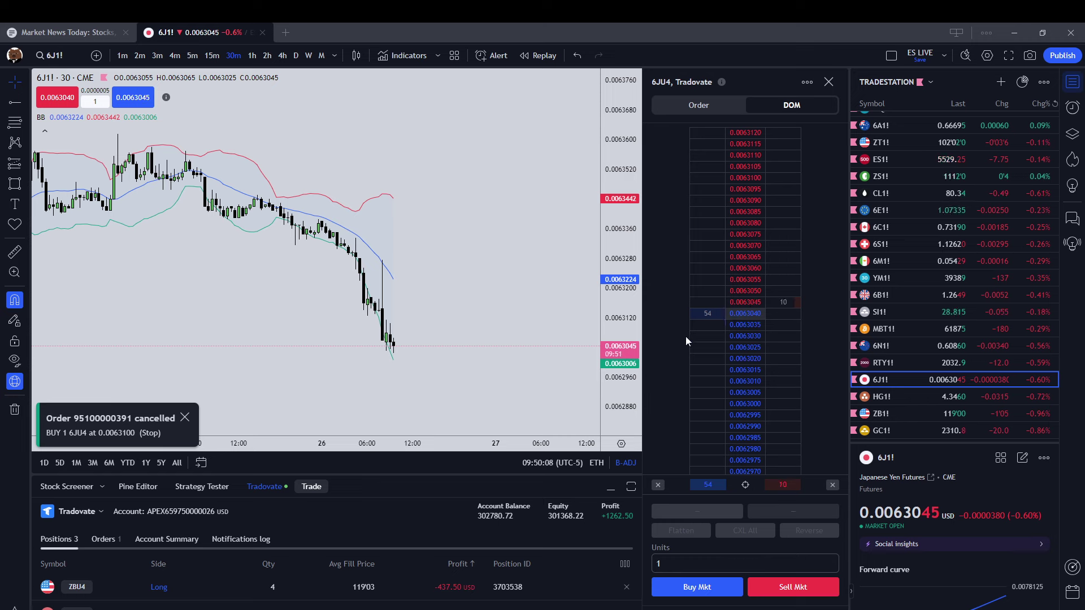
# - Place and cancel a buy limit at 0.0063035 and sell limit at 0.0063065, then switch to HEN2024
pyautogui.click(697, 326)
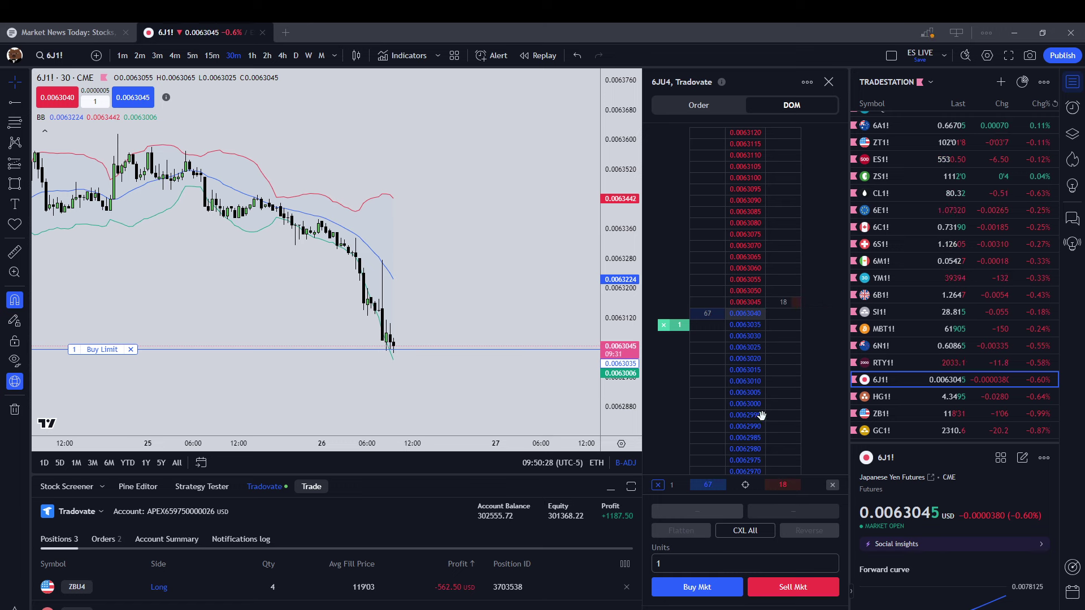
pyautogui.click(665, 325)
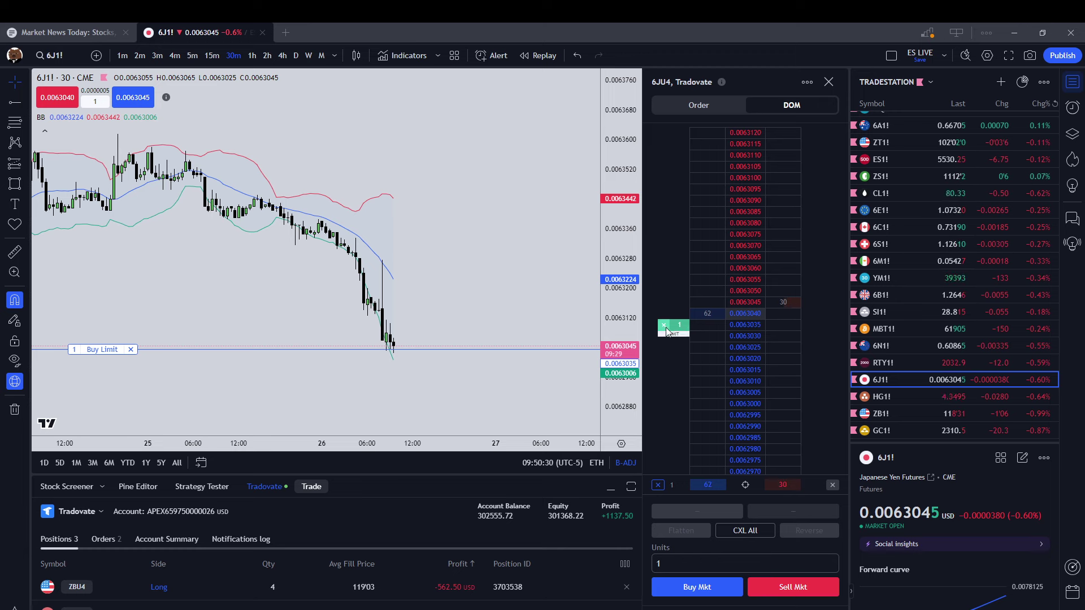
pyautogui.click(784, 257)
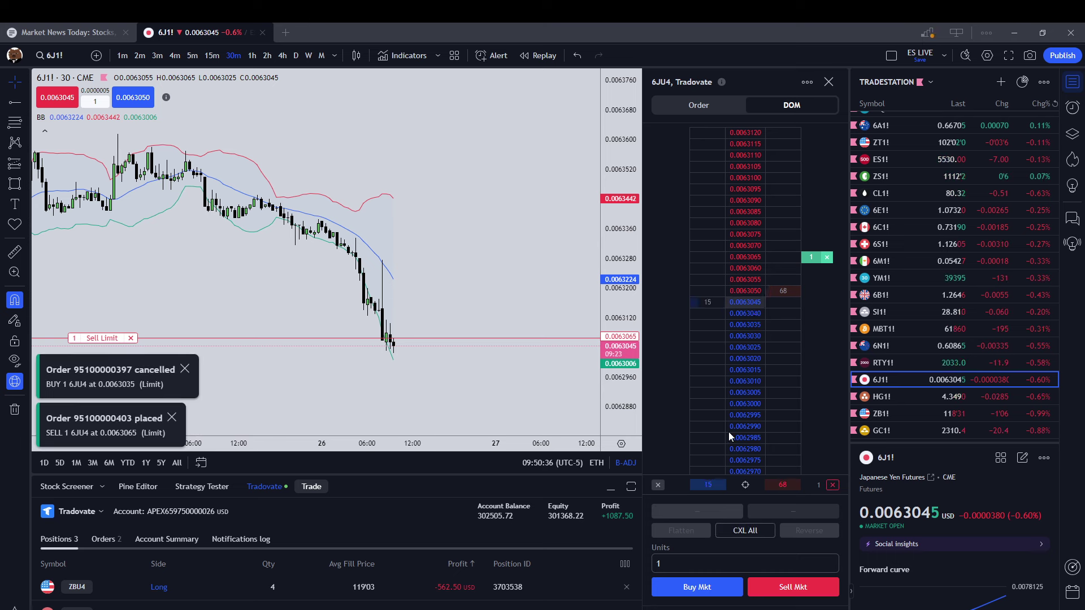
pyautogui.click(745, 530)
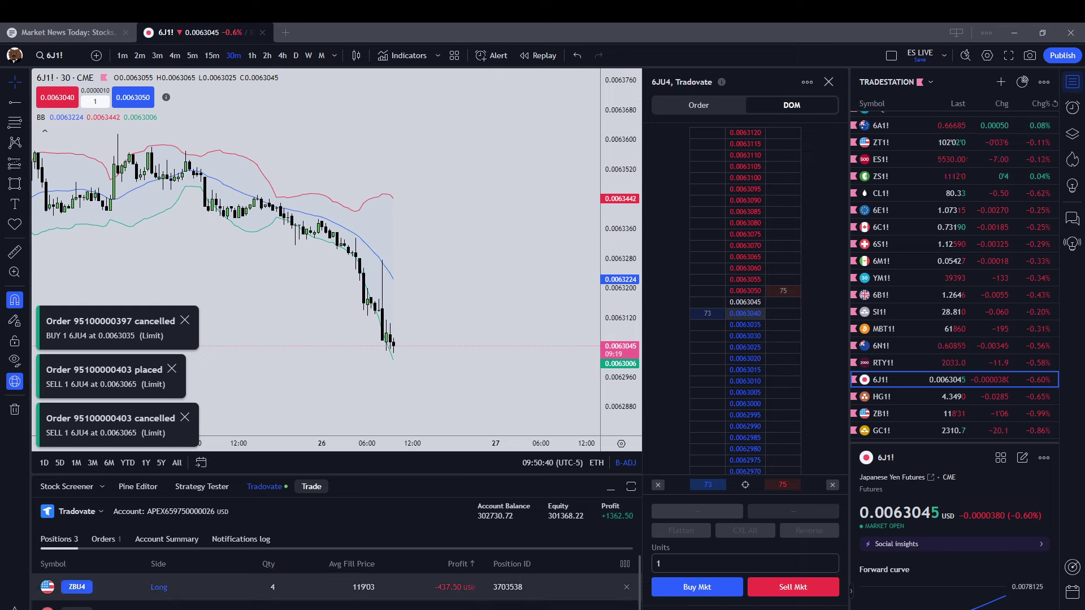
pyautogui.click(478, 607)
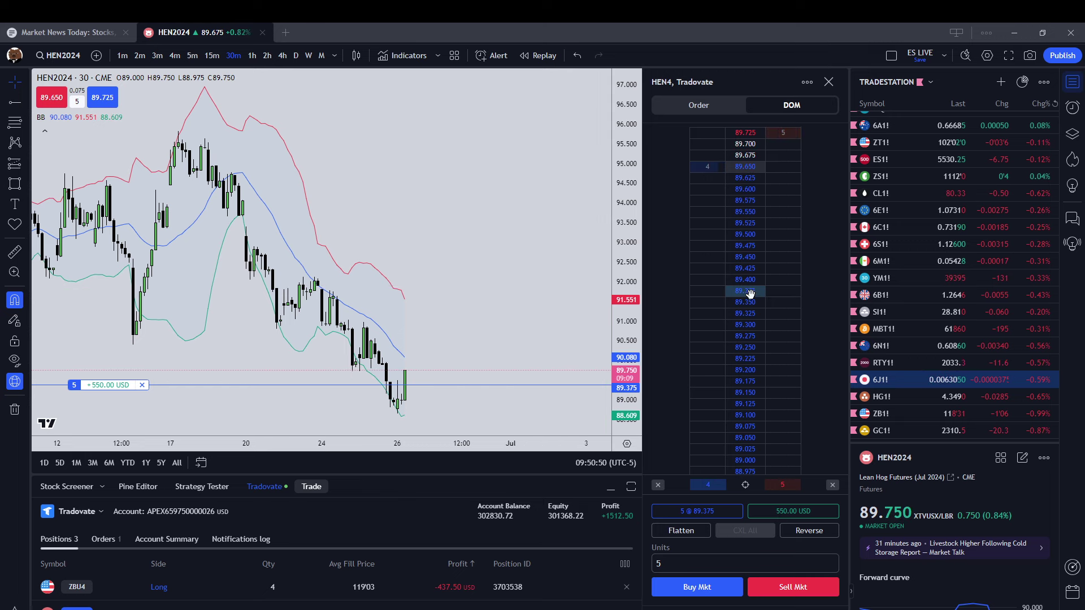
# - Reopen the HEN4 order book ladder re-centred on price, near the 89.375 entry
pyautogui.click(308, 491)
pyautogui.click(304, 487)
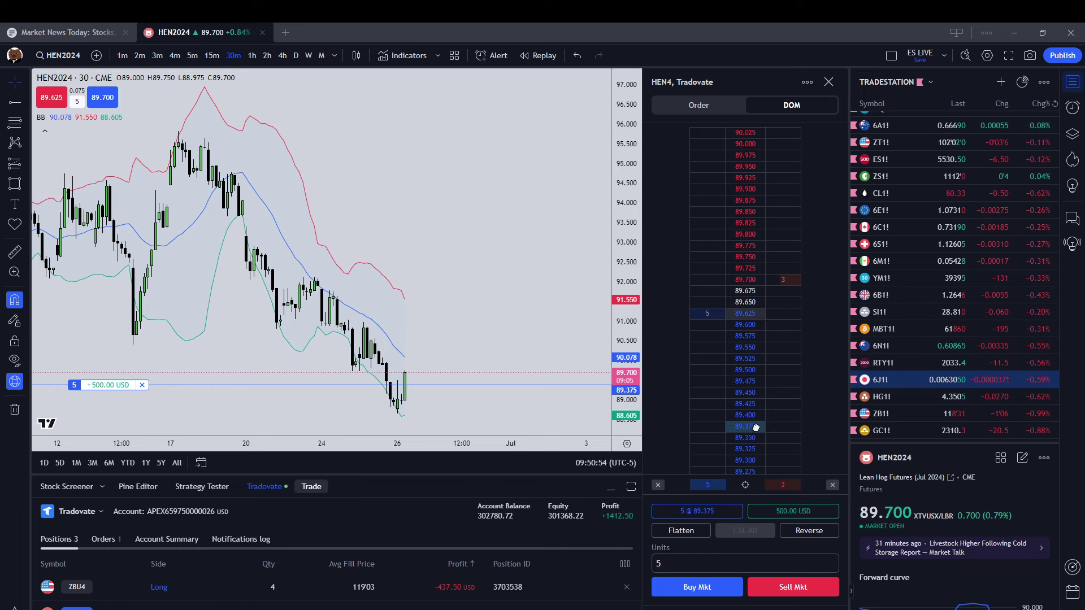
pyautogui.scroll(-5, 744, 282)
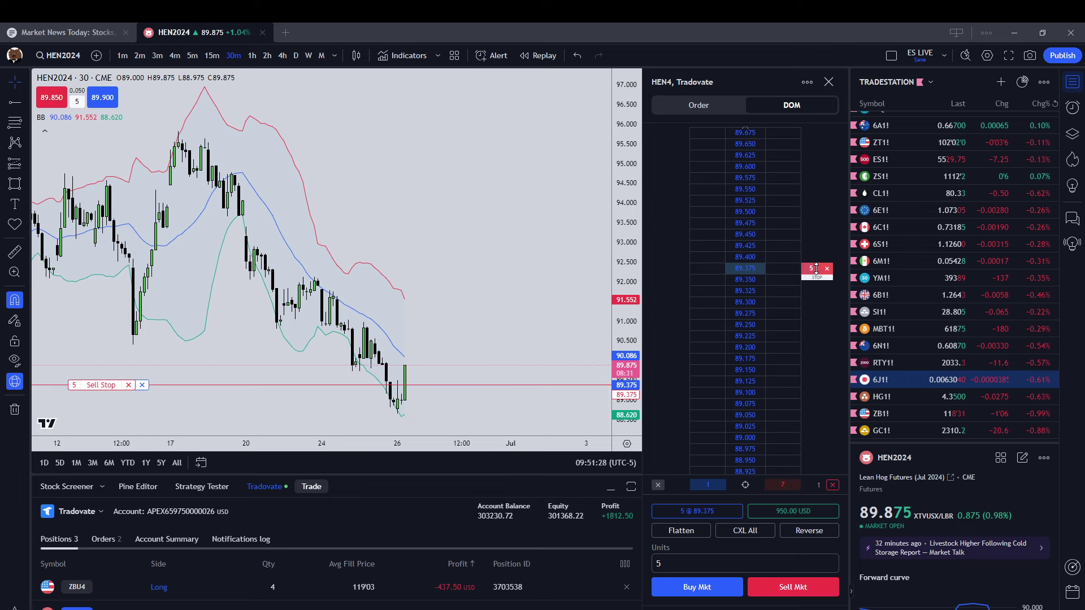
# - Drag the 5-lot HEN4 sell stop in the ladder from 89.375 up to 89.600
pyautogui.moveTo(816, 269)
pyautogui.mouseDown()
pyautogui.moveTo(757, 244)
pyautogui.moveTo(775, 250)
pyautogui.moveTo(764, 217)
pyautogui.moveTo(755, 369)
pyautogui.moveTo(816, 348)
pyautogui.moveTo(816, 278)
pyautogui.moveTo(346, 283)
pyautogui.mouseUp()
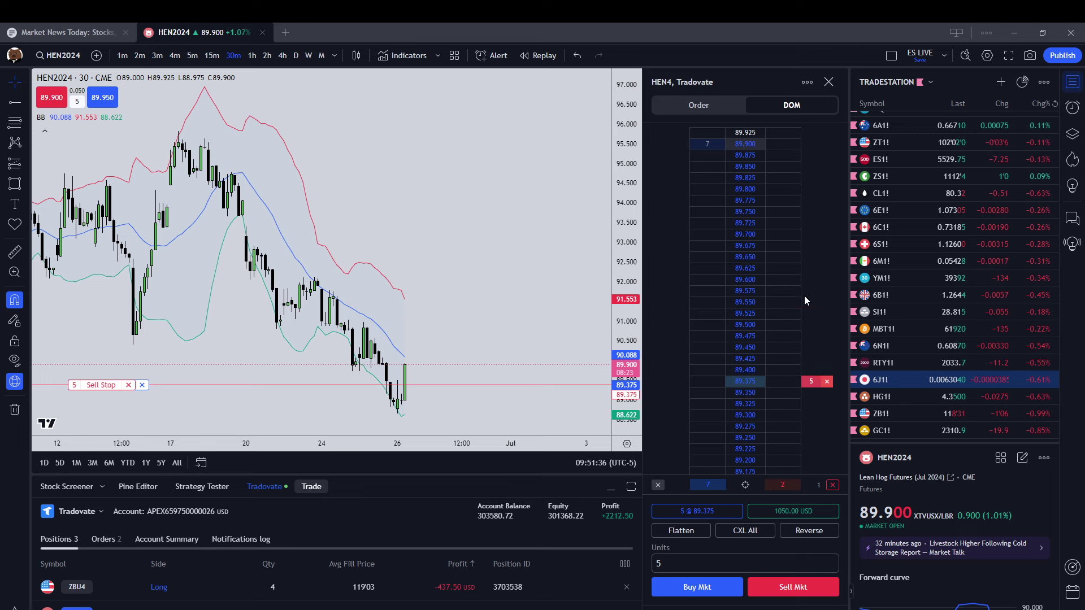
pyautogui.moveTo(812, 381); pyautogui.dragTo(814, 279)
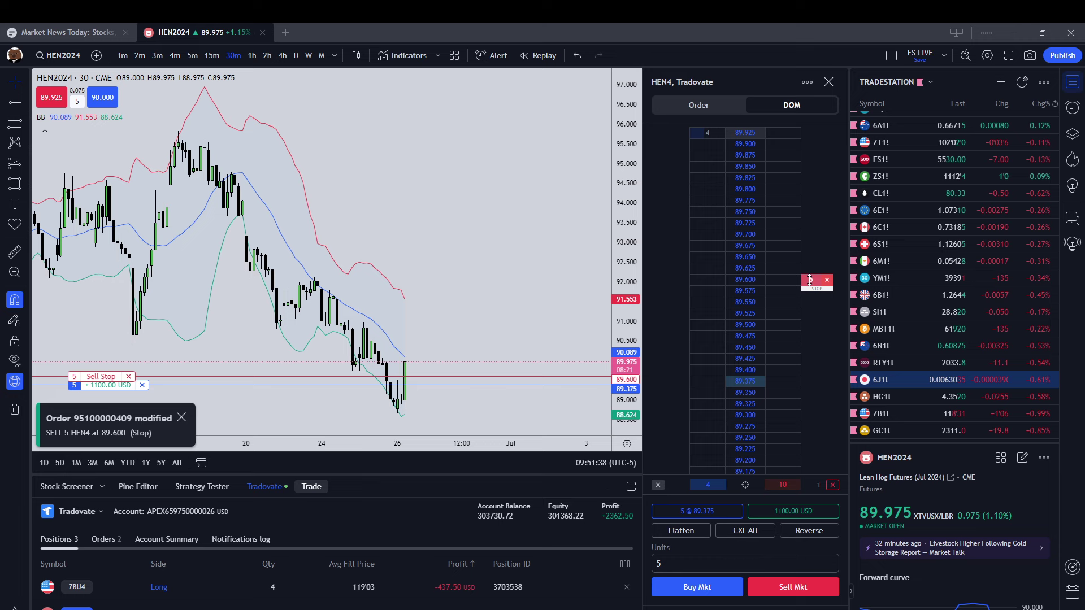